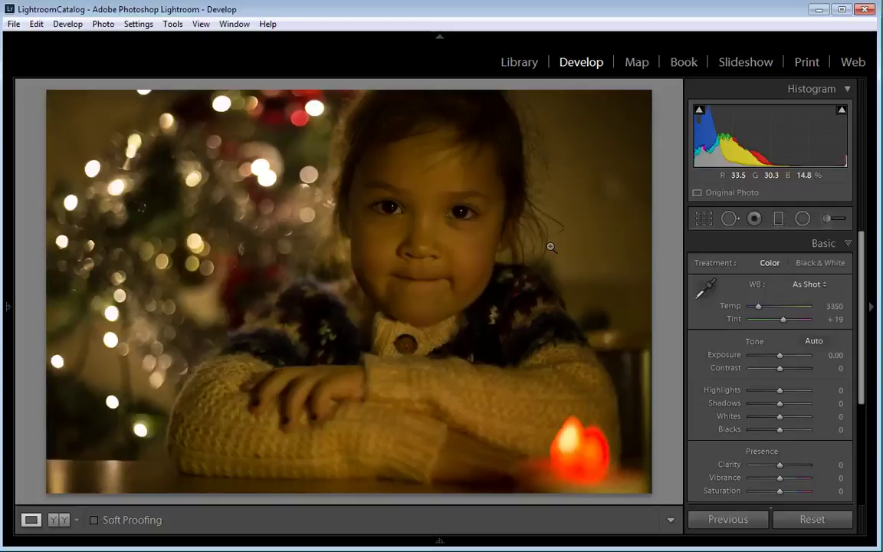
{"action": "key", "text": "ctrl+z"}
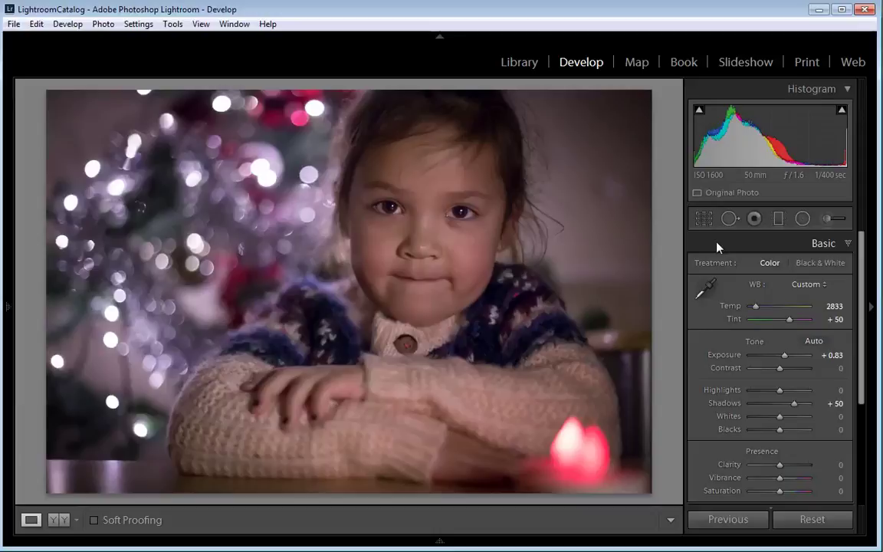
{"action": "key", "text": "ctrl+shift+r"}
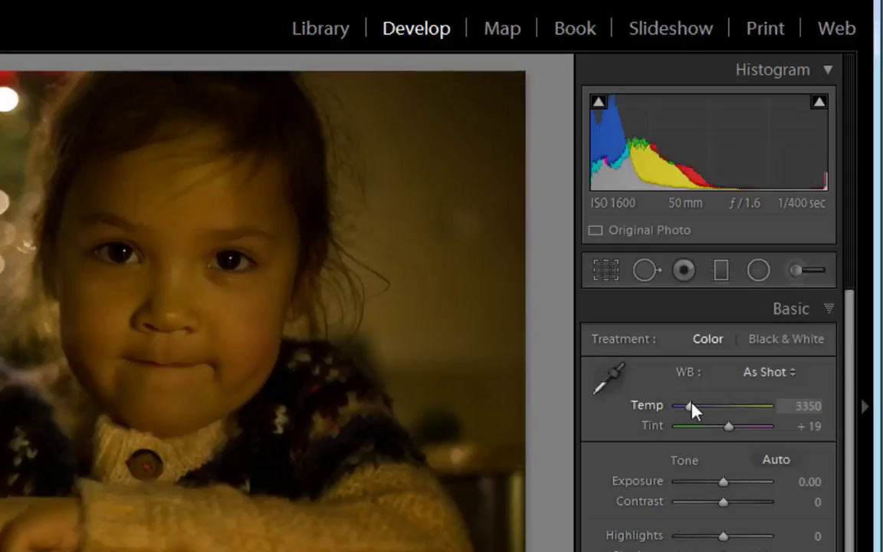
Set the white balance to Temp 2833 and Tint +50 in the Basic panel.
{"action": "left_click_drag", "start_coordinate": [691, 404], "coordinate": [686, 401]}
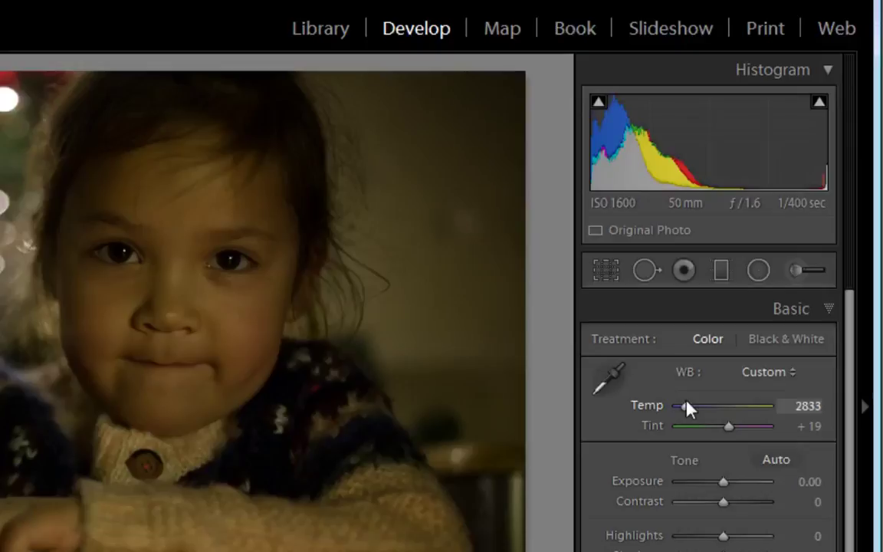
{"action": "left_click_drag", "start_coordinate": [728, 427], "coordinate": [742, 434]}
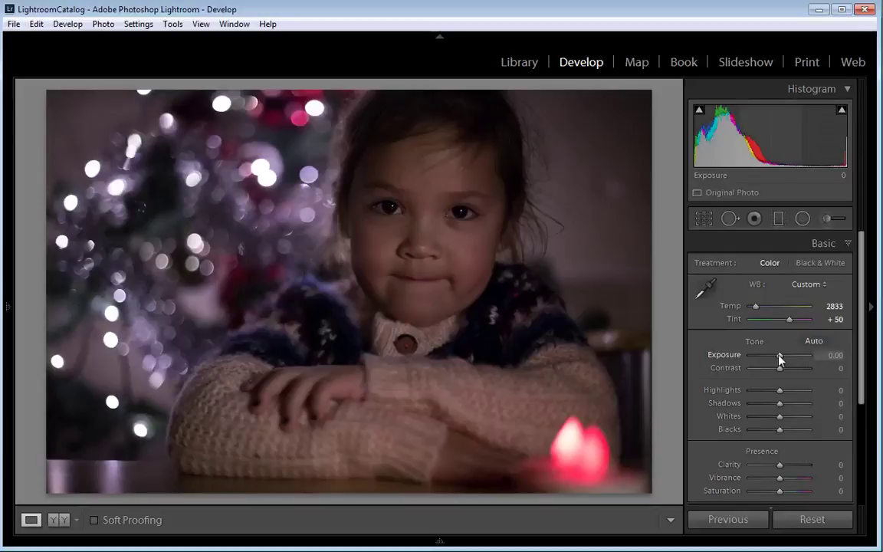
Raise Exposure to +0.83 and Shadows to +50 in the Basic panel.
{"action": "left_click_drag", "start_coordinate": [780, 359], "coordinate": [785, 359]}
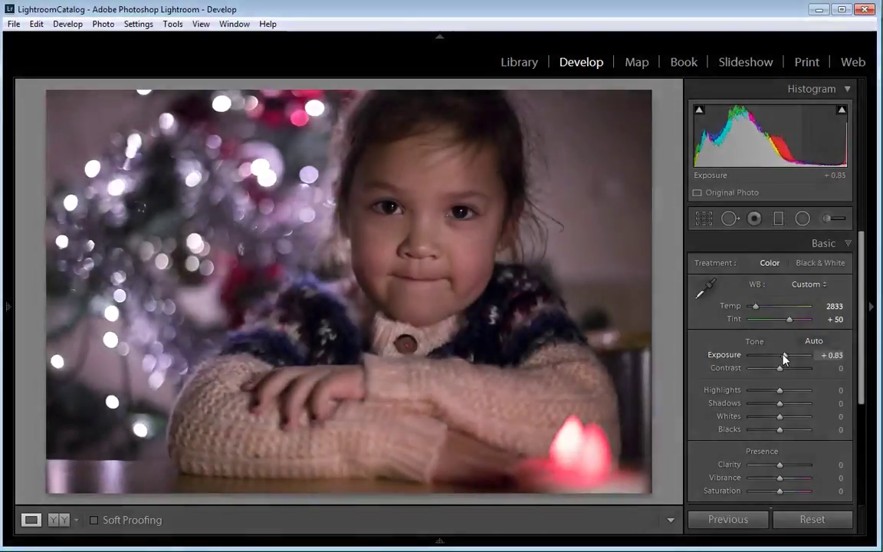
{"action": "left_click_drag", "start_coordinate": [780, 406], "coordinate": [795, 410]}
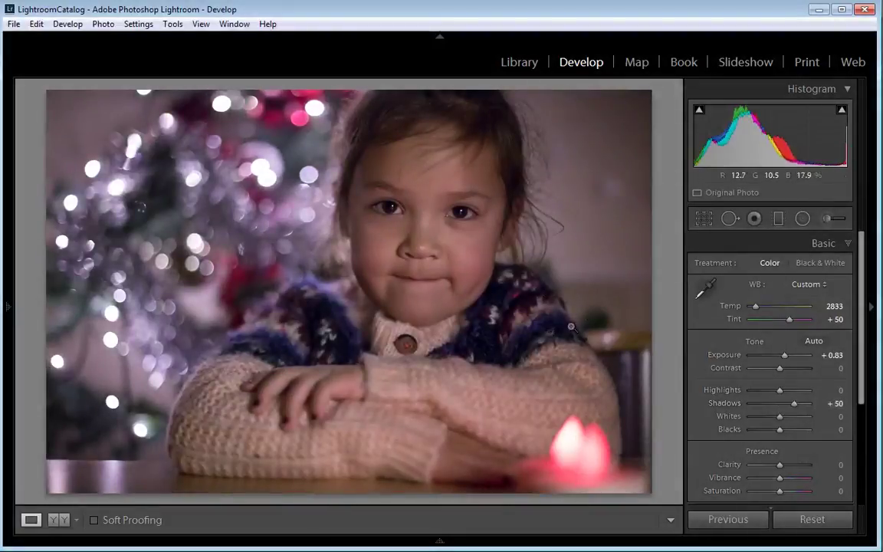
{"action": "scroll", "coordinate": [776, 367], "scroll_direction": "down", "scroll_amount": 3}
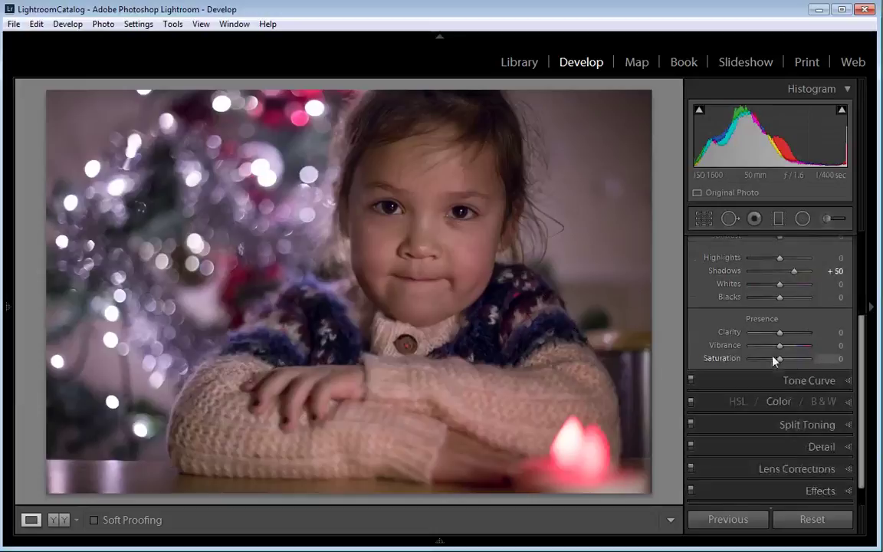
In Detail at 1:1 on the eyes, set noise reduction Color 70, Luminance 30, Contrast 25.
{"action": "left_click", "coordinate": [838, 424]}
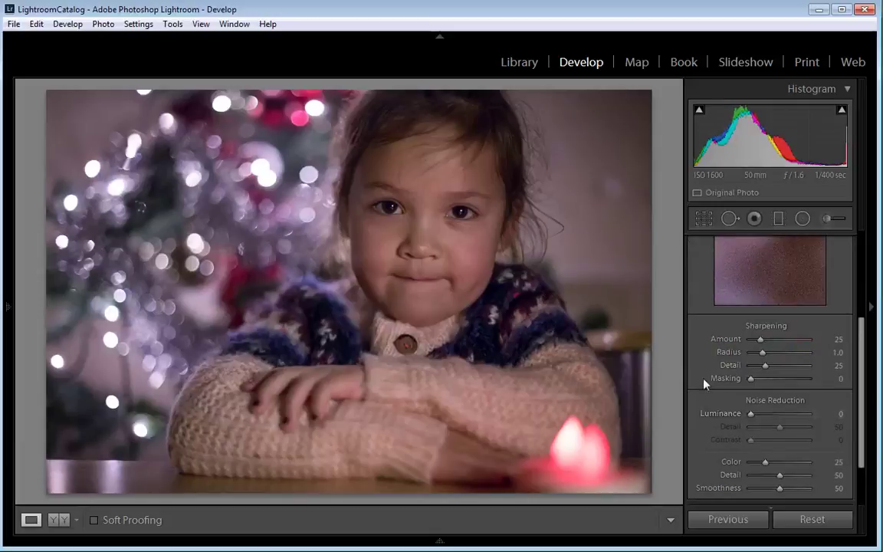
{"action": "left_click", "coordinate": [439, 205]}
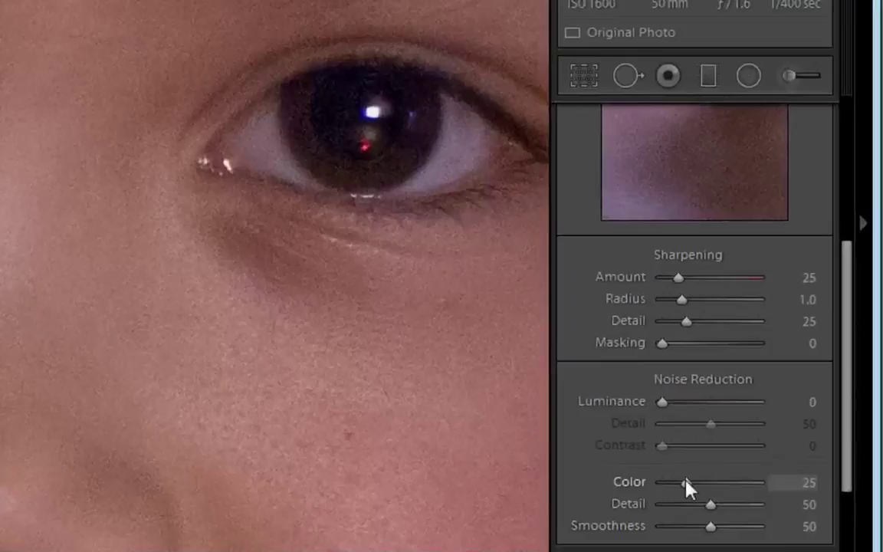
{"action": "left_click_drag", "start_coordinate": [687, 482], "coordinate": [731, 488]}
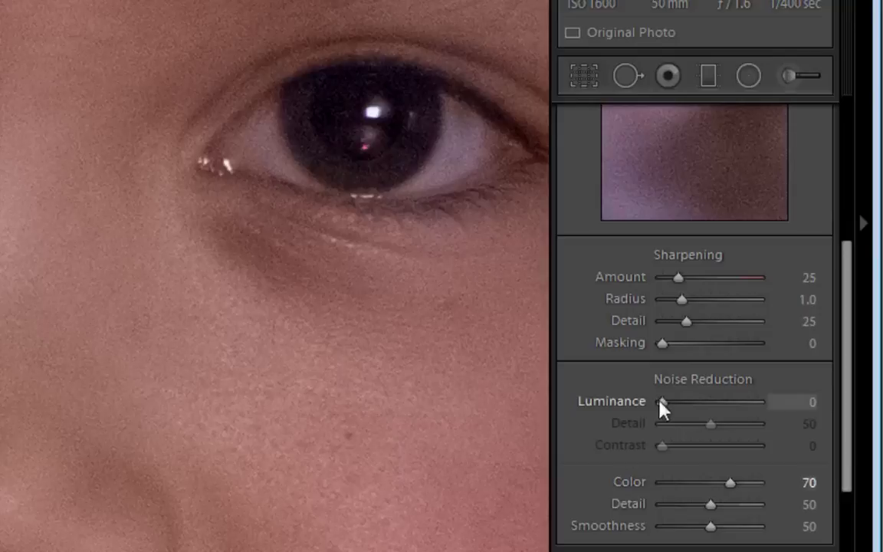
{"action": "left_click_drag", "start_coordinate": [662, 401], "coordinate": [763, 404]}
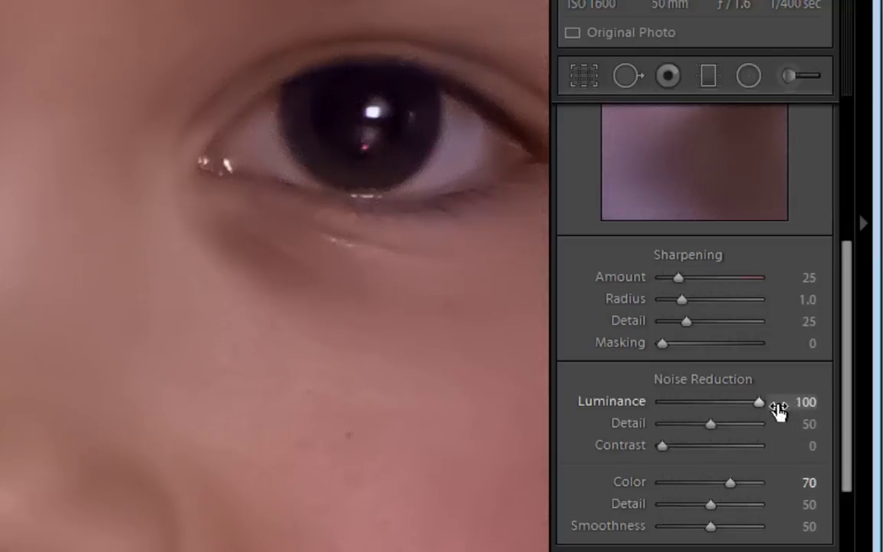
{"action": "left_click", "coordinate": [674, 402]}
{"action": "left_click_drag", "start_coordinate": [675, 402], "coordinate": [691, 406]}
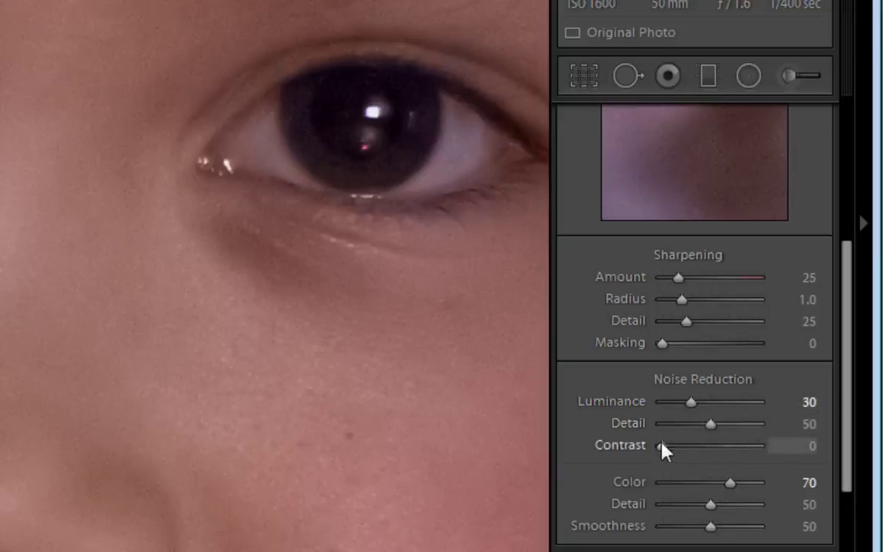
{"action": "left_click_drag", "start_coordinate": [664, 445], "coordinate": [685, 451]}
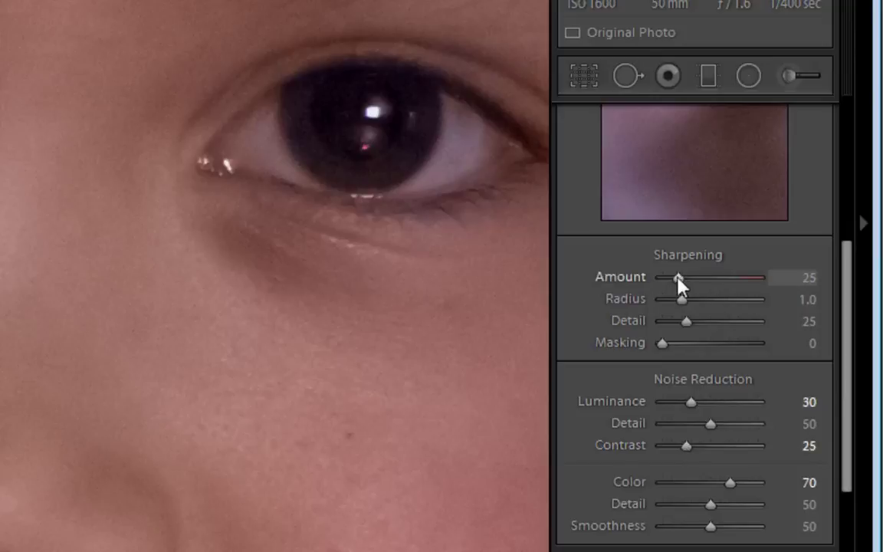
Set Sharpening Amount 30 and Masking 50, then return to the full-photo Fit view.
{"action": "left_click_drag", "start_coordinate": [680, 284], "coordinate": [682, 285]}
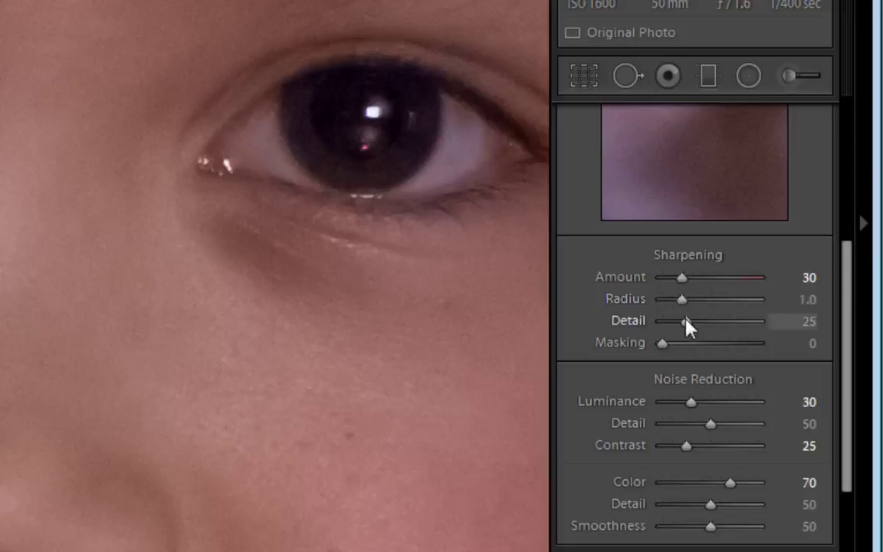
{"action": "left_click", "coordinate": [710, 349]}
{"action": "left_click_drag", "start_coordinate": [711, 349], "coordinate": [712, 349]}
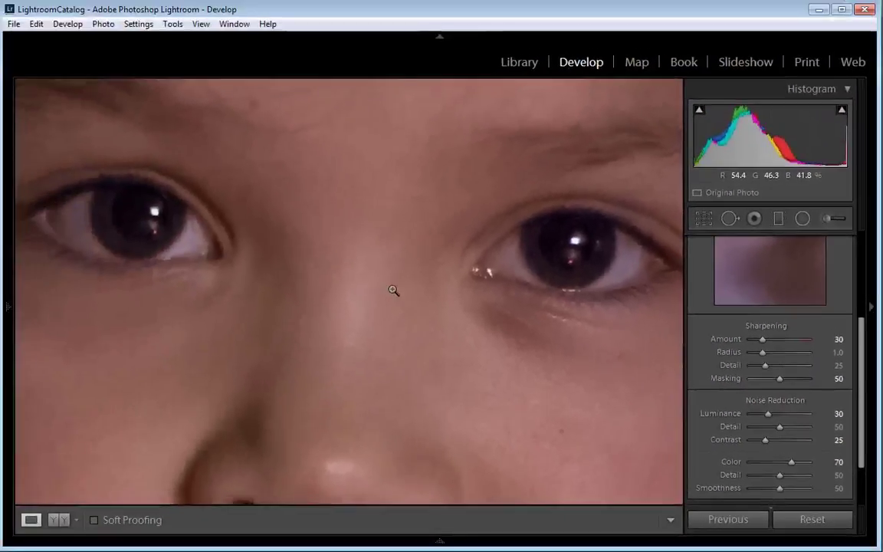
{"action": "left_click", "coordinate": [64, 195]}
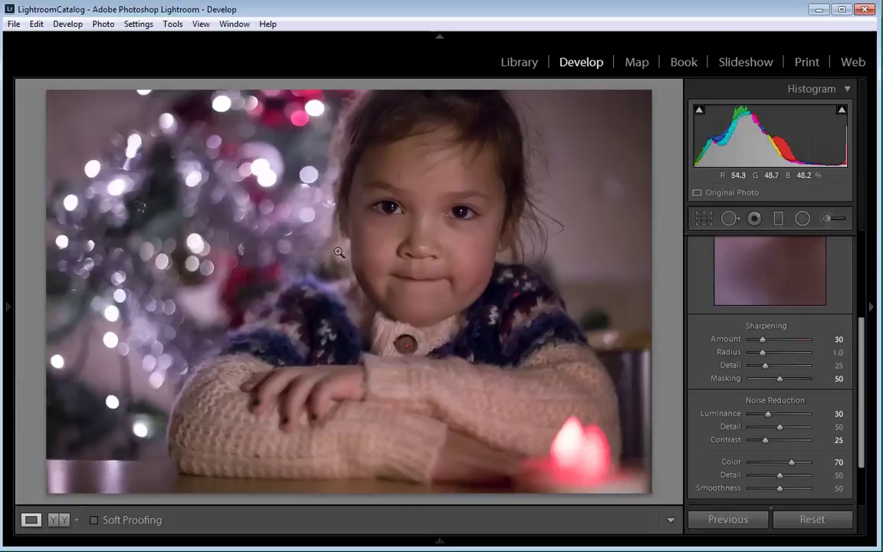
In Effects, apply a Highlight Priority post-crop vignette with Amount -19.
{"action": "scroll", "coordinate": [777, 363], "scroll_direction": "down", "scroll_amount": 2}
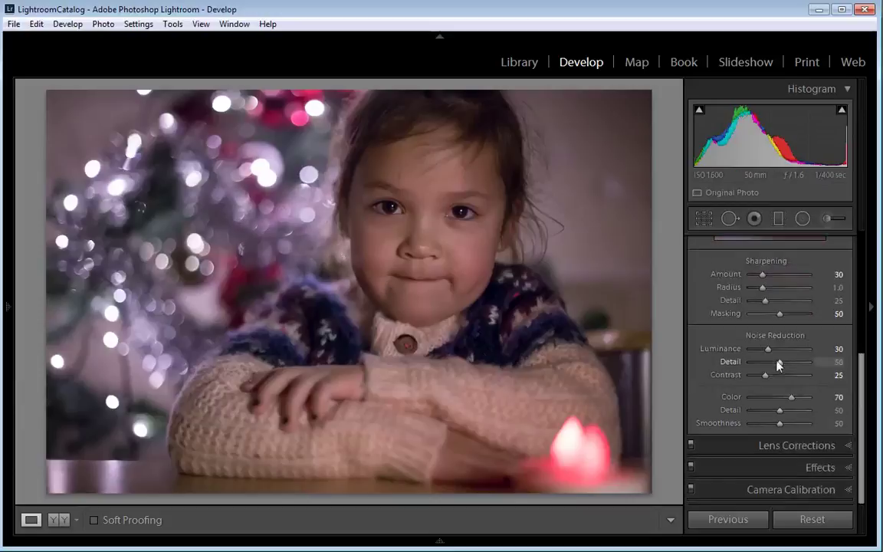
{"action": "left_click", "coordinate": [834, 467]}
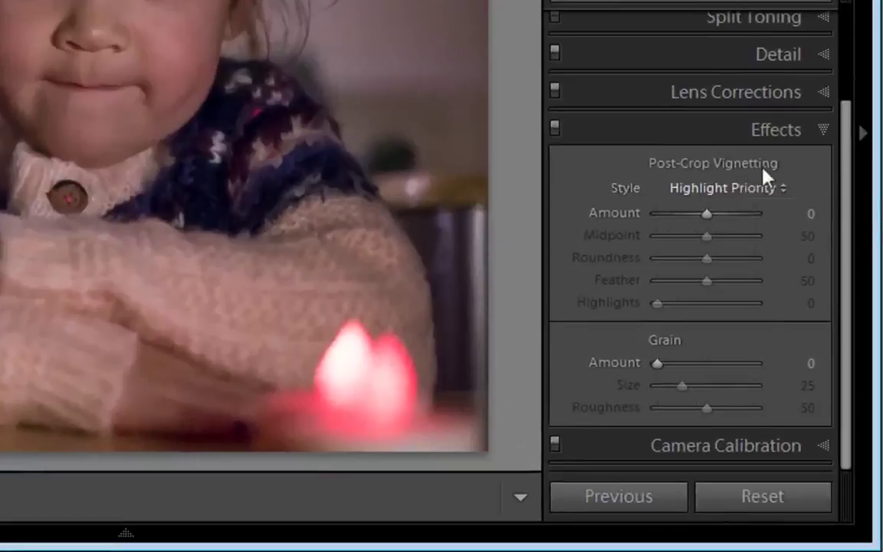
{"action": "left_click", "coordinate": [738, 189]}
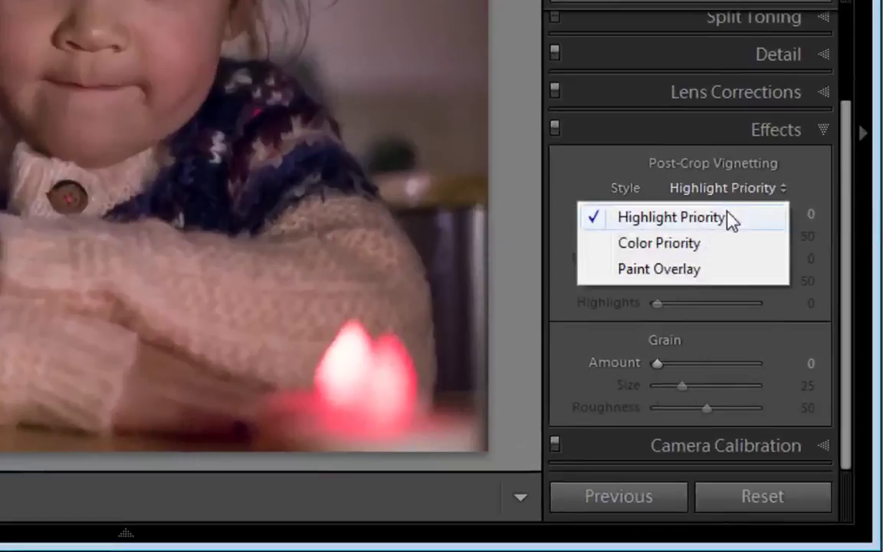
{"action": "left_click", "coordinate": [730, 218]}
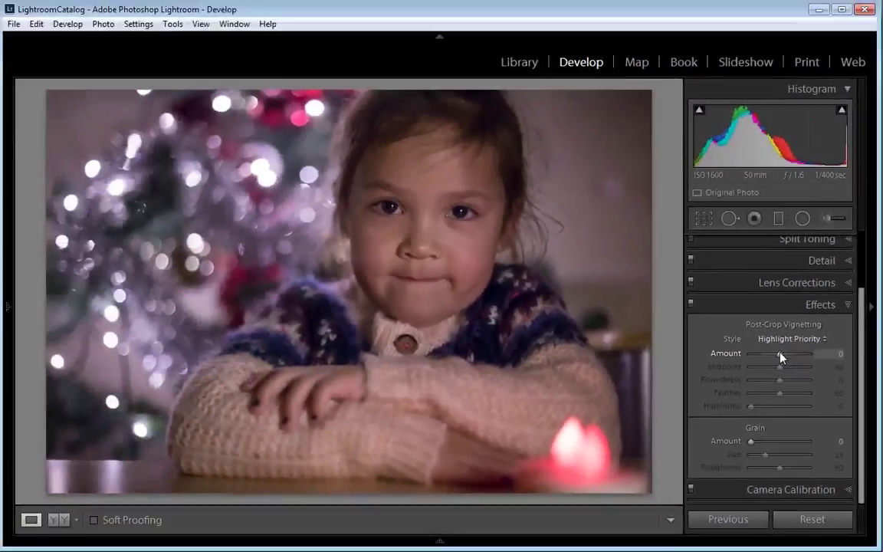
{"action": "left_click_drag", "start_coordinate": [781, 357], "coordinate": [776, 357]}
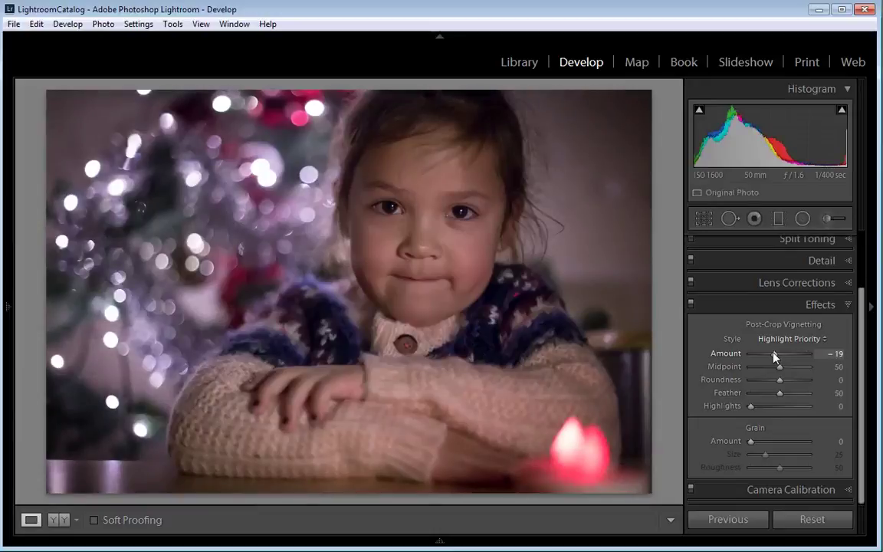
{"action": "scroll", "coordinate": [775, 355], "scroll_direction": "up", "scroll_amount": 2}
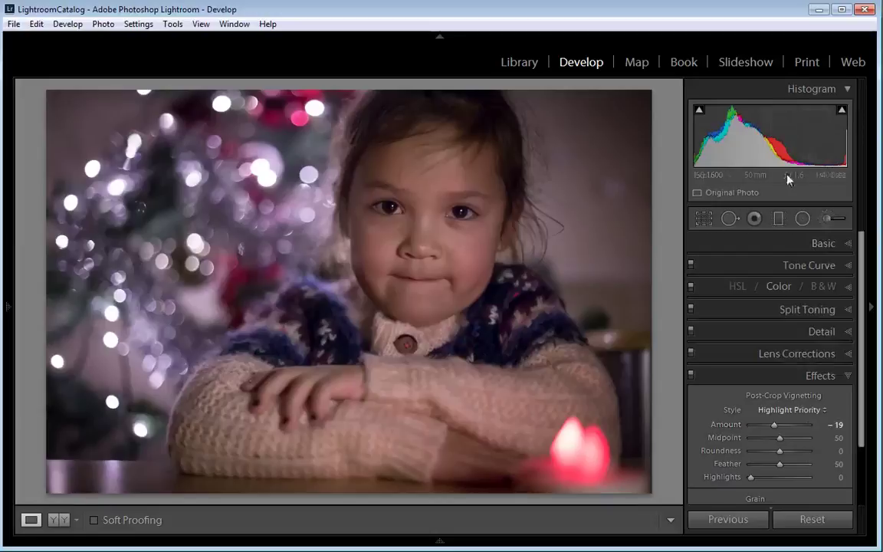
Paint an Adjustment Brush over the girl's eye with Exposure +0.32, then finish the brush.
{"action": "left_click", "coordinate": [826, 220]}
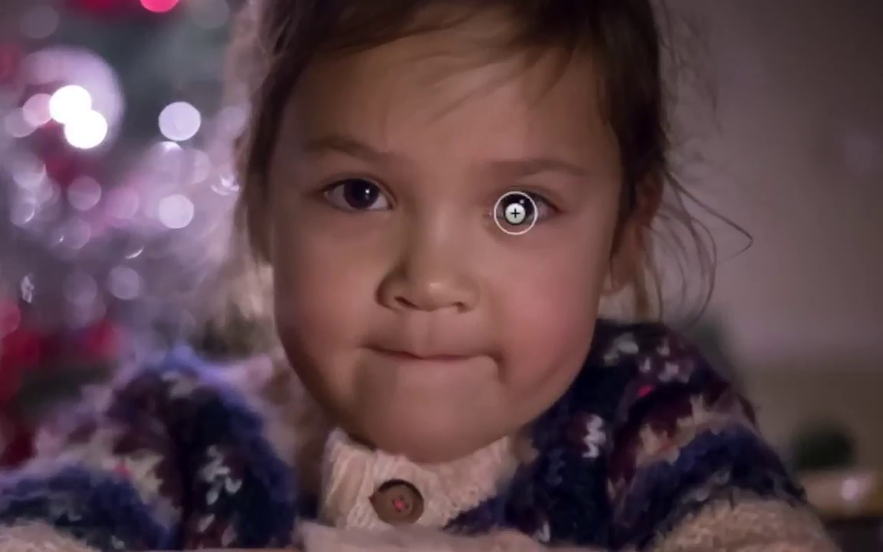
{"action": "left_click", "coordinate": [515, 214]}
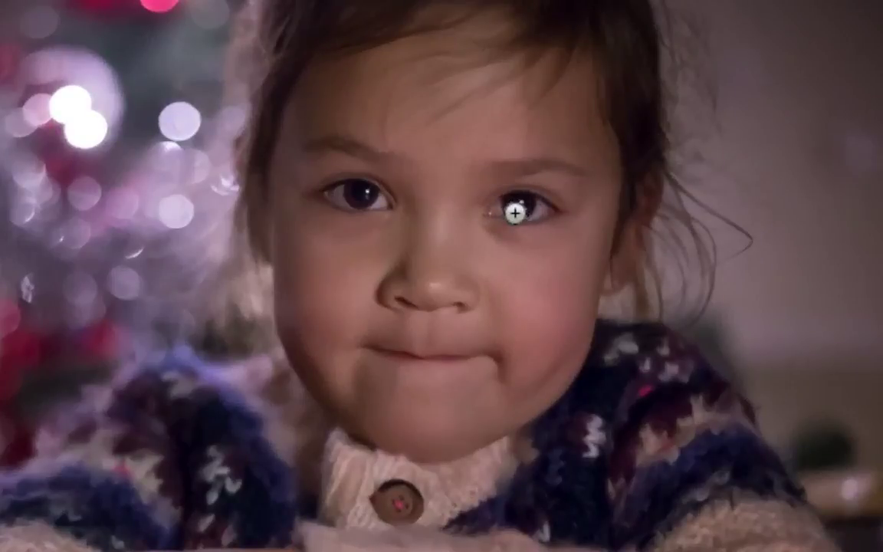
{"action": "key", "text": "ctrl+z"}
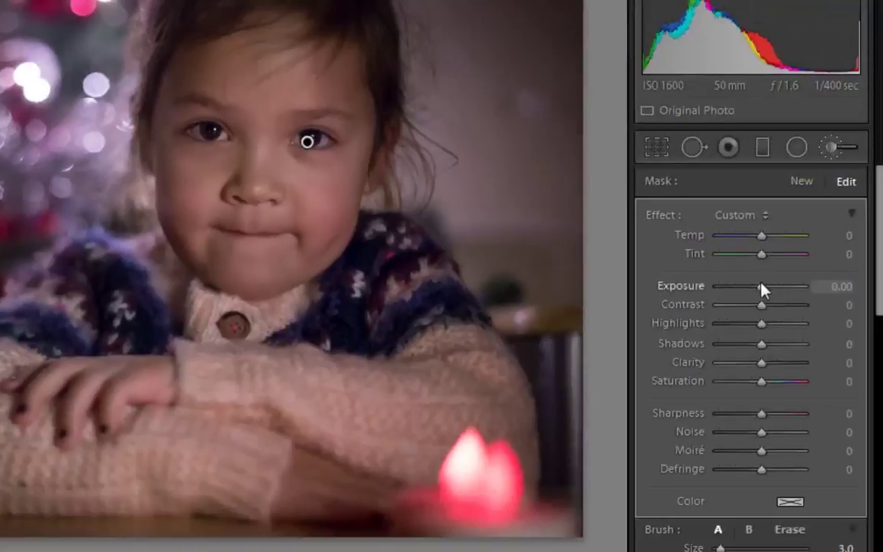
{"action": "left_click_drag", "start_coordinate": [761, 288], "coordinate": [765, 293]}
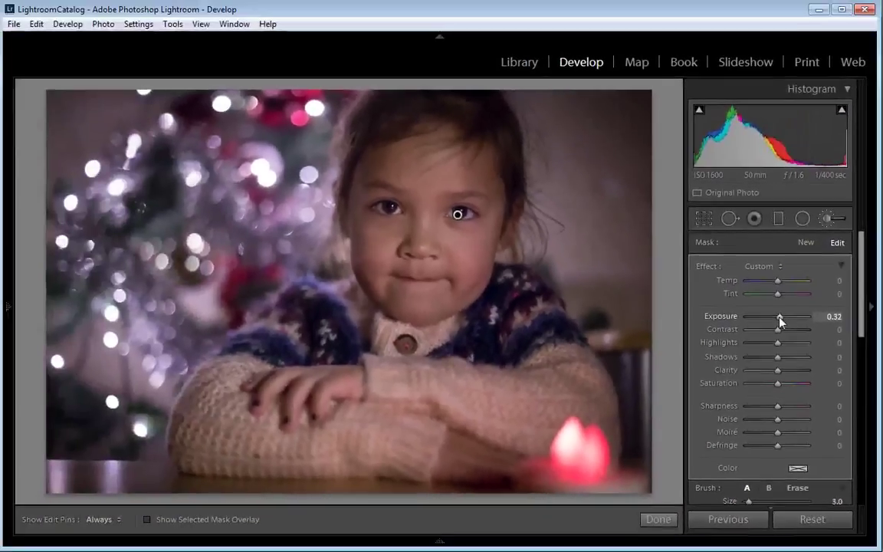
{"action": "left_click", "coordinate": [664, 519]}
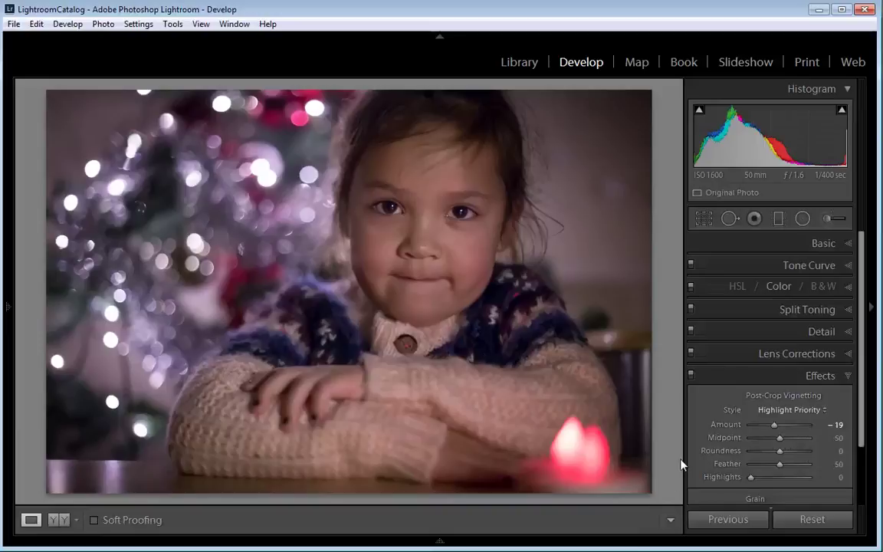
{"action": "left_click", "coordinate": [14, 24]}
{"action": "left_click", "coordinate": [71, 177]}
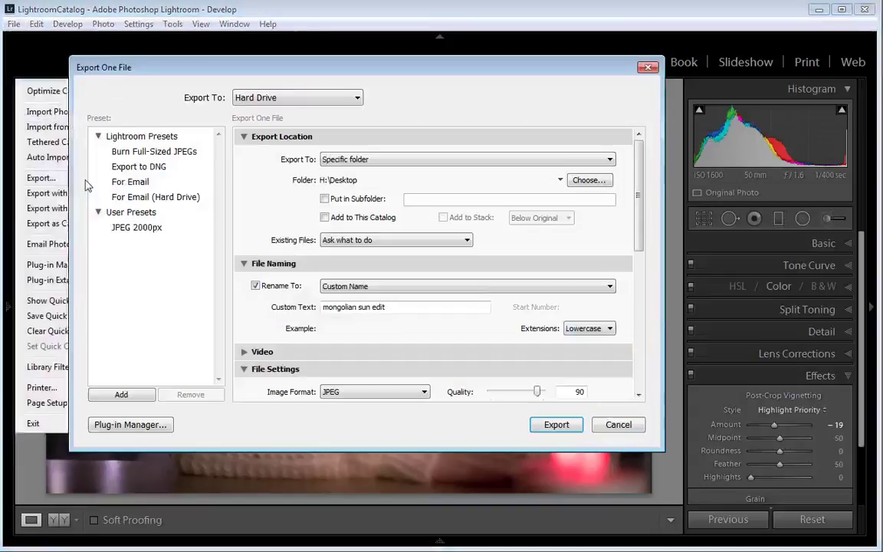
{"action": "left_click", "coordinate": [611, 428]}
{"action": "left_click", "coordinate": [801, 519]}
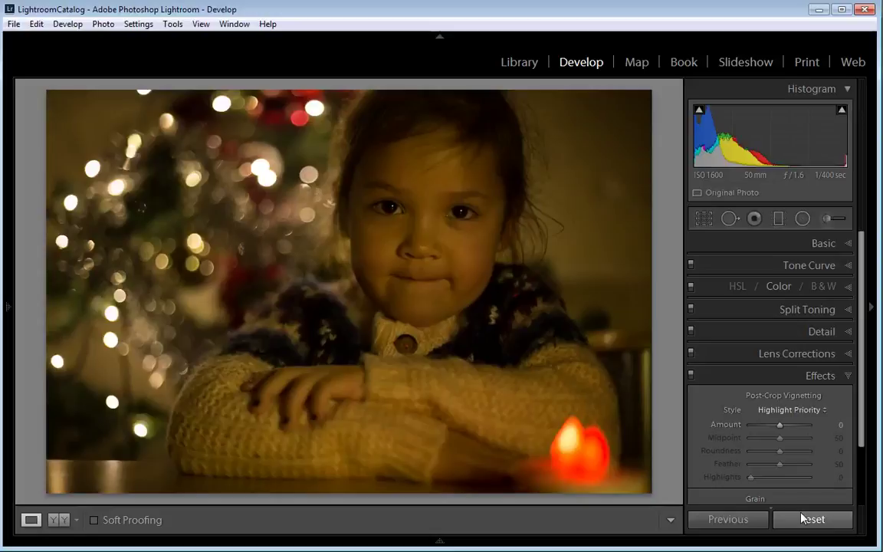
{"action": "key", "text": "ctrl+z"}
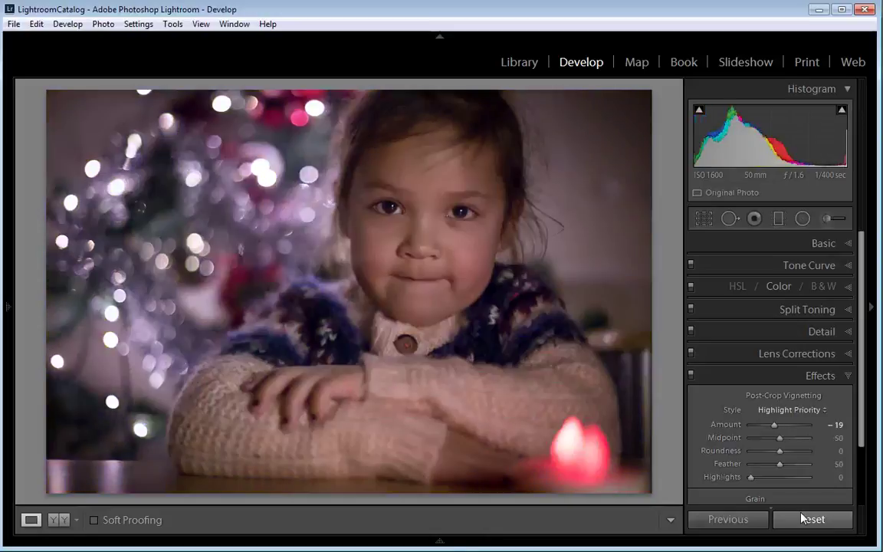